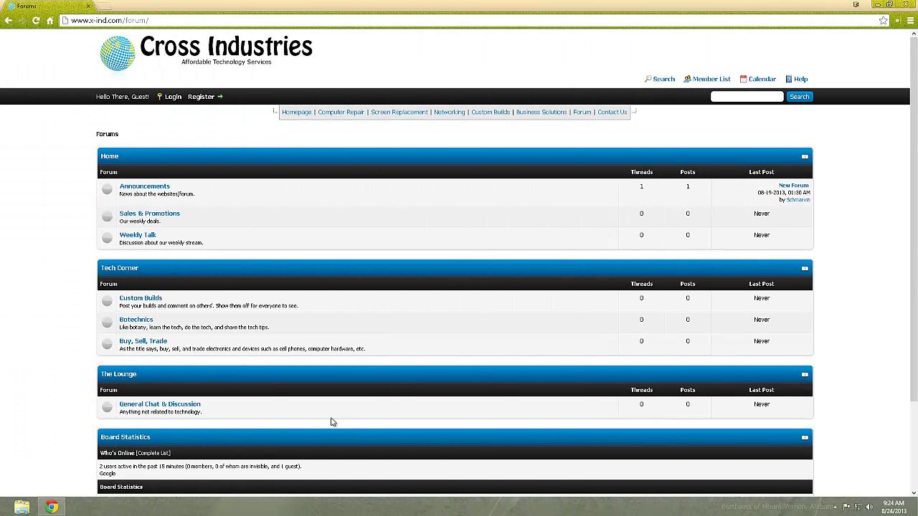
Step: Scroll up and down the Cross Industries forum page to look it over
{"action": "scroll", "coordinate": [407, 391], "scroll_direction": "down", "scroll_amount": 3}
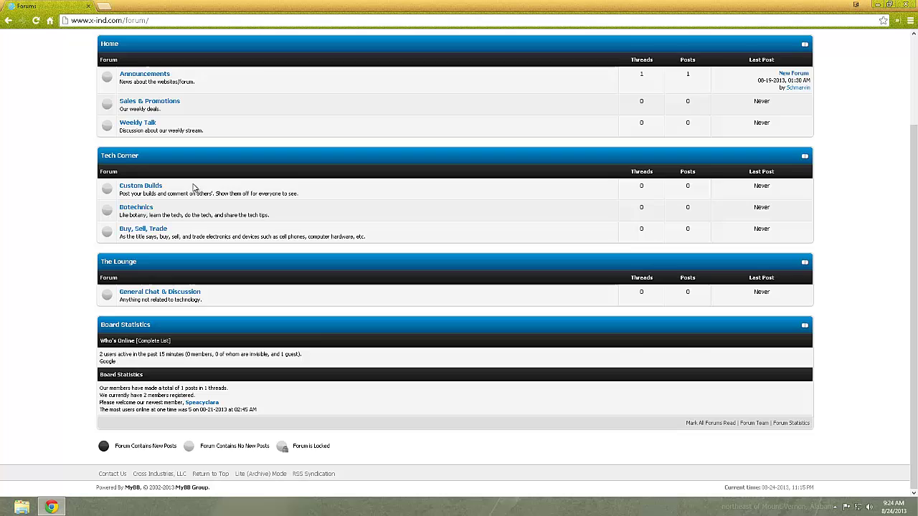
{"action": "scroll", "coordinate": [232, 215], "scroll_direction": "up", "scroll_amount": 3}
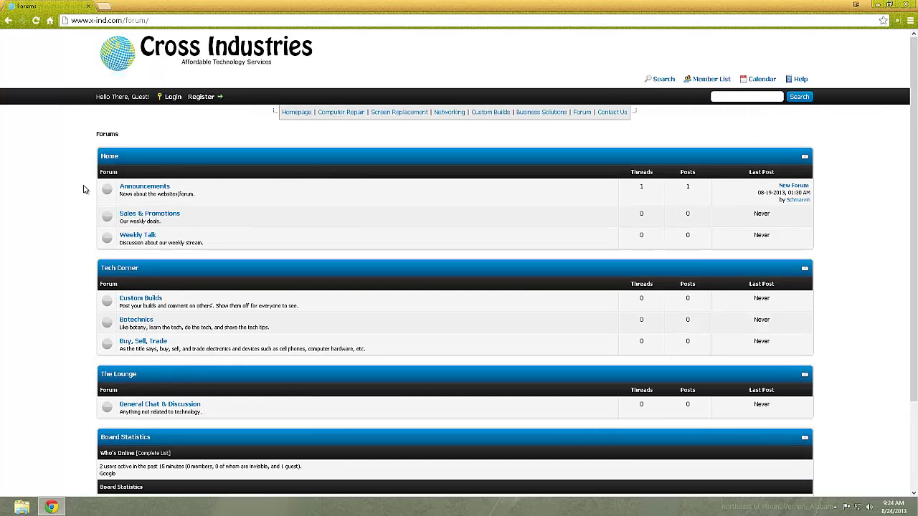
{"action": "scroll", "coordinate": [108, 185], "scroll_direction": "down", "scroll_amount": 3}
{"action": "scroll", "coordinate": [108, 185], "scroll_direction": "up", "scroll_amount": 3}
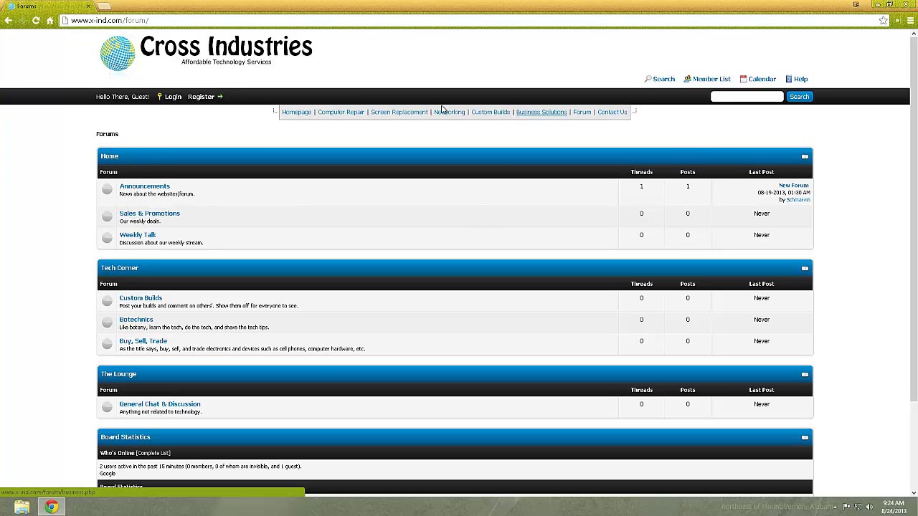
{"action": "scroll", "coordinate": [229, 198], "scroll_direction": "down", "scroll_amount": 2}
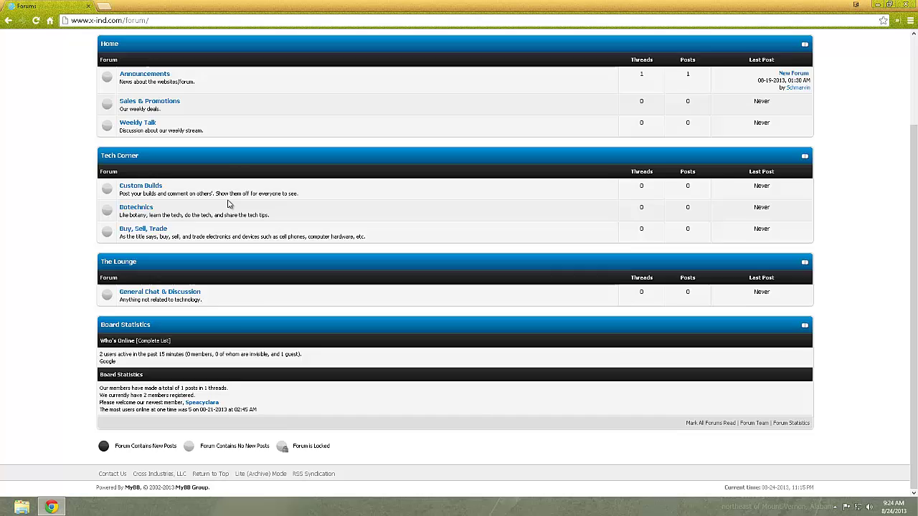
{"action": "scroll", "coordinate": [228, 204], "scroll_direction": "up", "scroll_amount": 2}
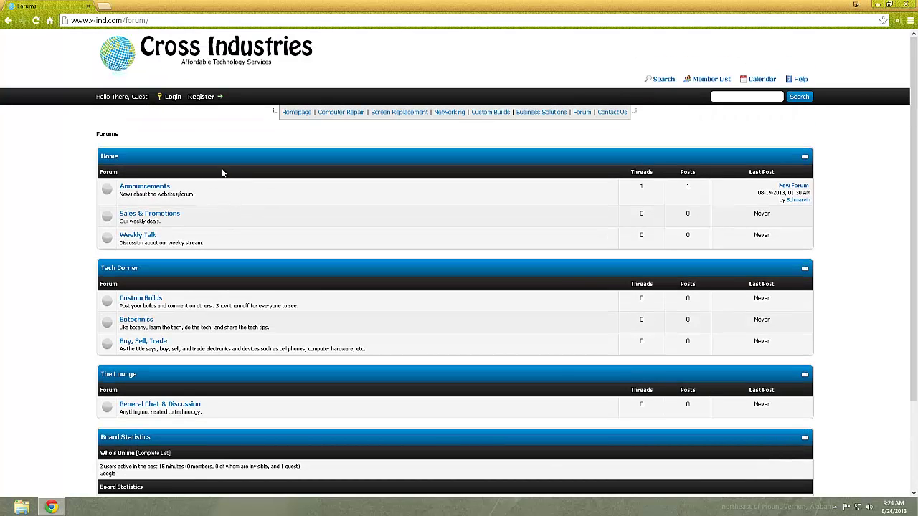
{"action": "scroll", "coordinate": [217, 244], "scroll_direction": "down", "scroll_amount": 2}
{"action": "scroll", "coordinate": [269, 179], "scroll_direction": "up", "scroll_amount": 2}
Step: Submit the member's username and password in the forum login form
{"action": "left_click", "coordinate": [172, 97]}
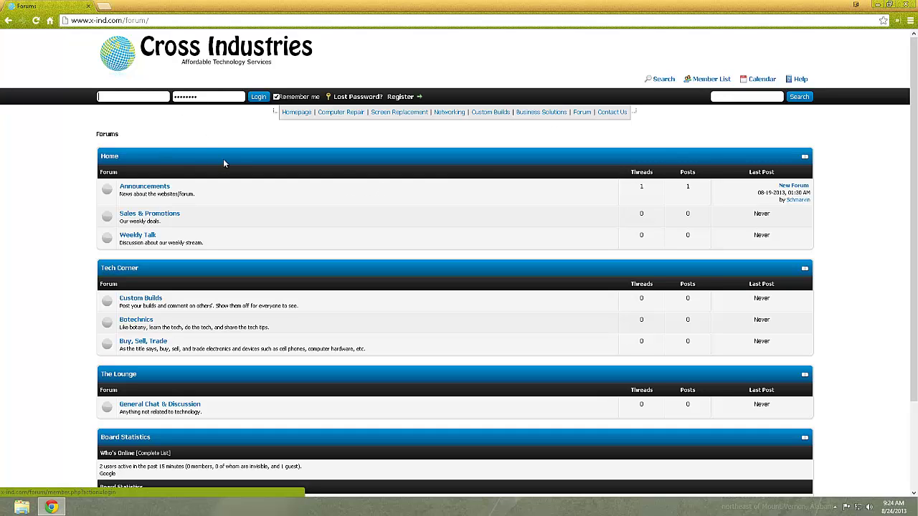
{"action": "type", "text": "schmarvin"}
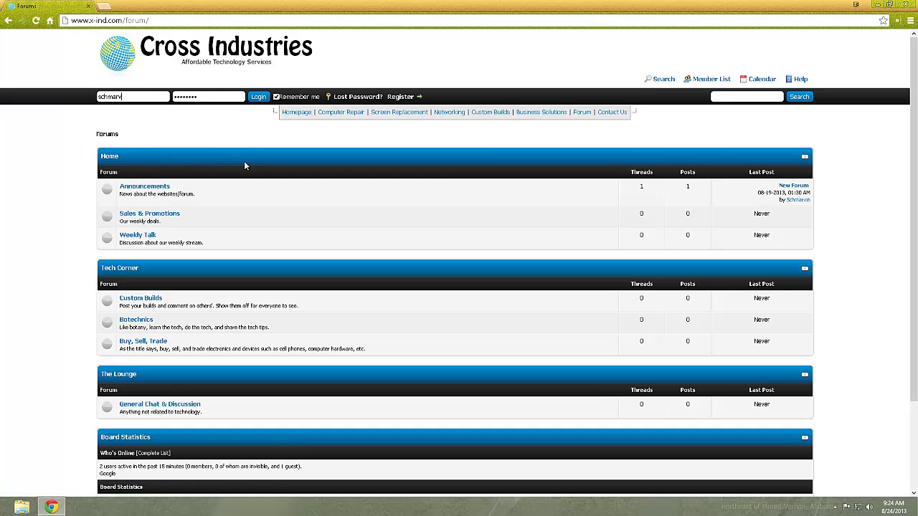
{"action": "key", "text": "Tab"}
{"action": "type", "text": "******"}
{"action": "key", "text": "Return"}
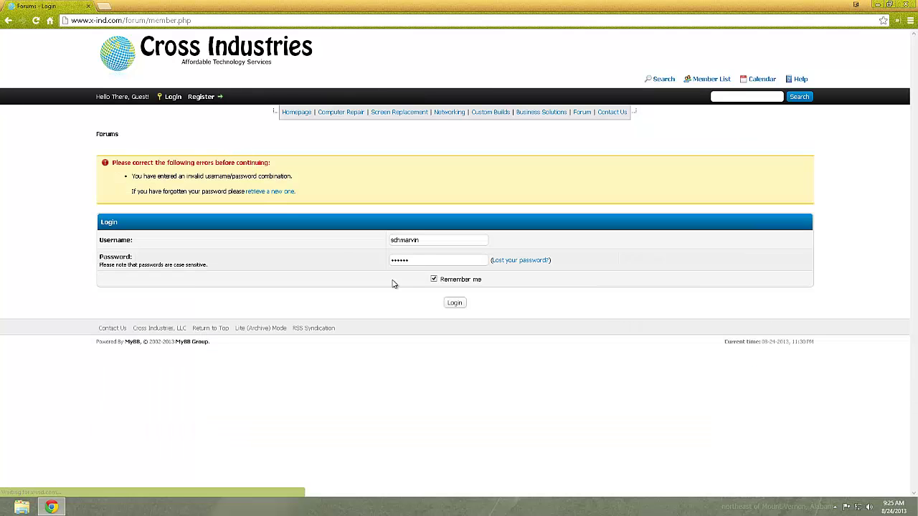
Step: Retype the rejected password and resubmit to log in successfully
{"action": "double_click", "coordinate": [423, 260]}
{"action": "type", "text": "****"}
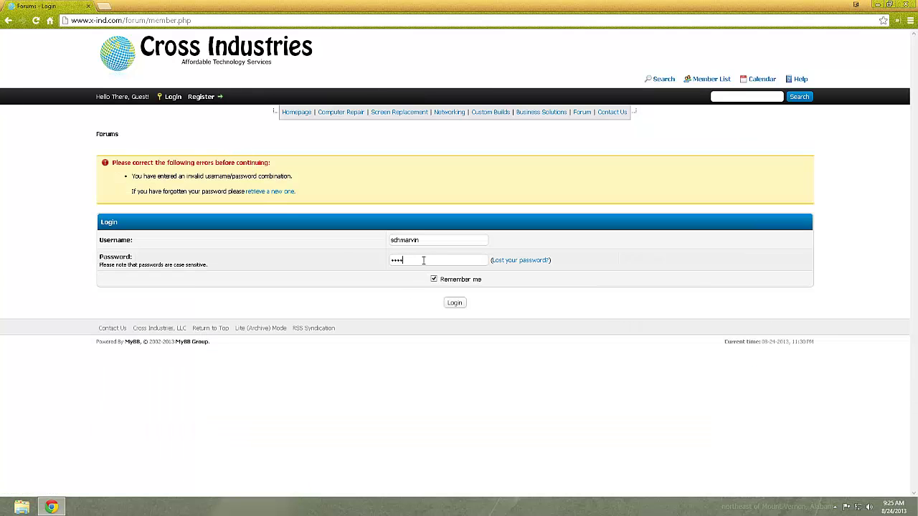
{"action": "key", "text": "Return"}
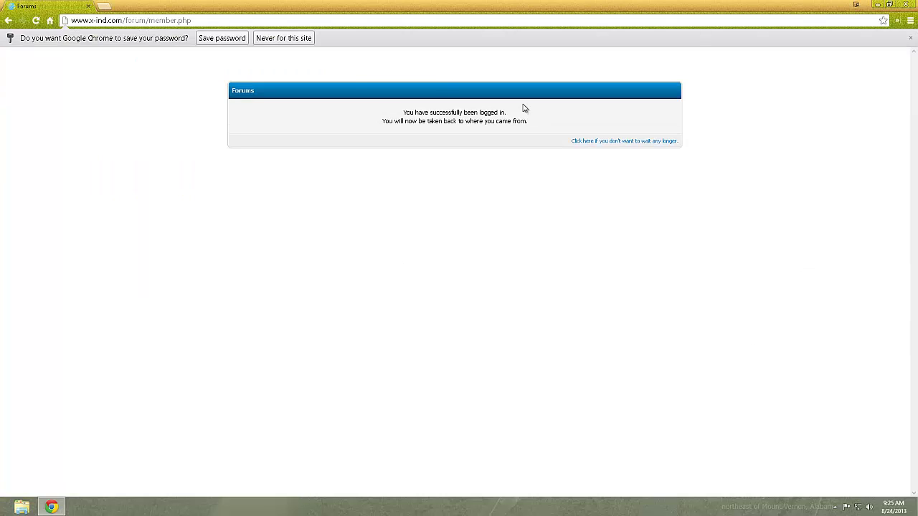
Step: Dismiss the save-password prompt and skip the redirect wait to reach the forum index
{"action": "left_click", "coordinate": [226, 43]}
{"action": "left_click", "coordinate": [614, 122]}
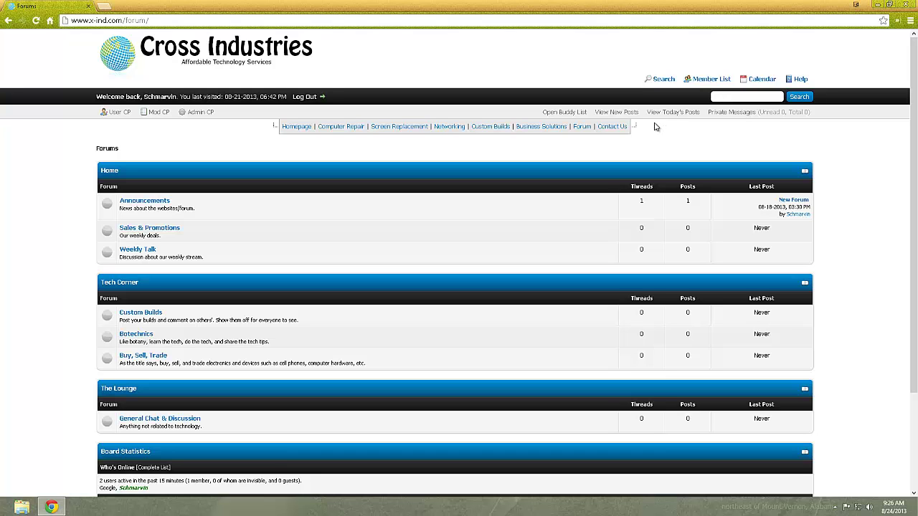
{"action": "scroll", "coordinate": [651, 151], "scroll_direction": "down", "scroll_amount": 1}
{"action": "scroll", "coordinate": [608, 147], "scroll_direction": "up", "scroll_amount": 1}
{"action": "scroll", "coordinate": [604, 147], "scroll_direction": "down", "scroll_amount": 1}
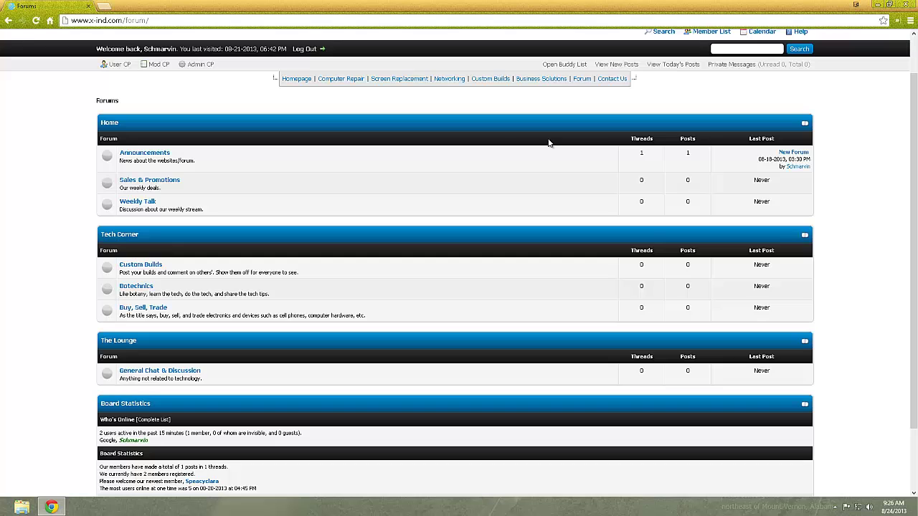
{"action": "scroll", "coordinate": [504, 144], "scroll_direction": "down", "scroll_amount": 2}
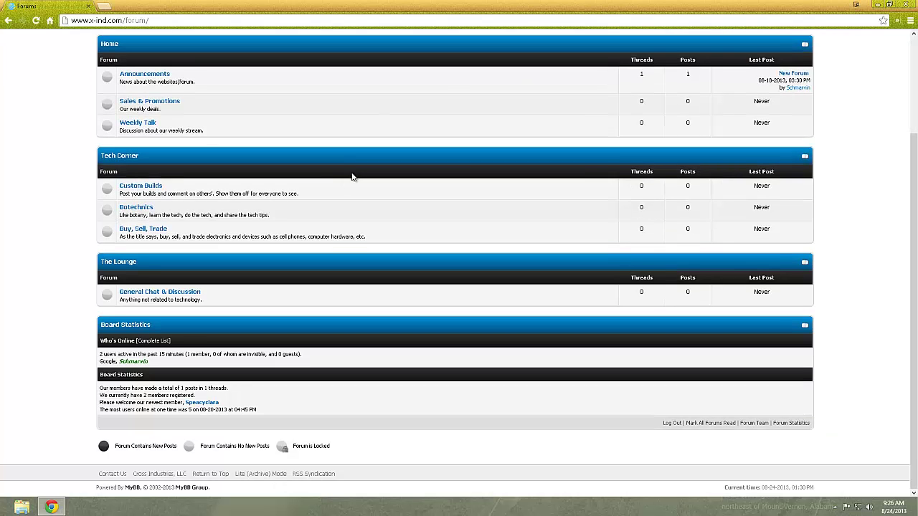
{"action": "scroll", "coordinate": [308, 222], "scroll_direction": "up", "scroll_amount": 3}
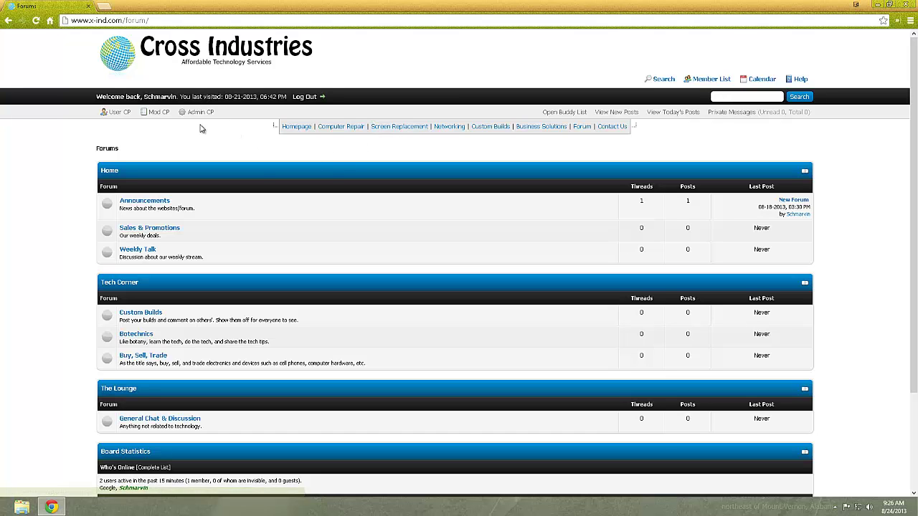
{"action": "scroll", "coordinate": [202, 174], "scroll_direction": "down", "scroll_amount": 1}
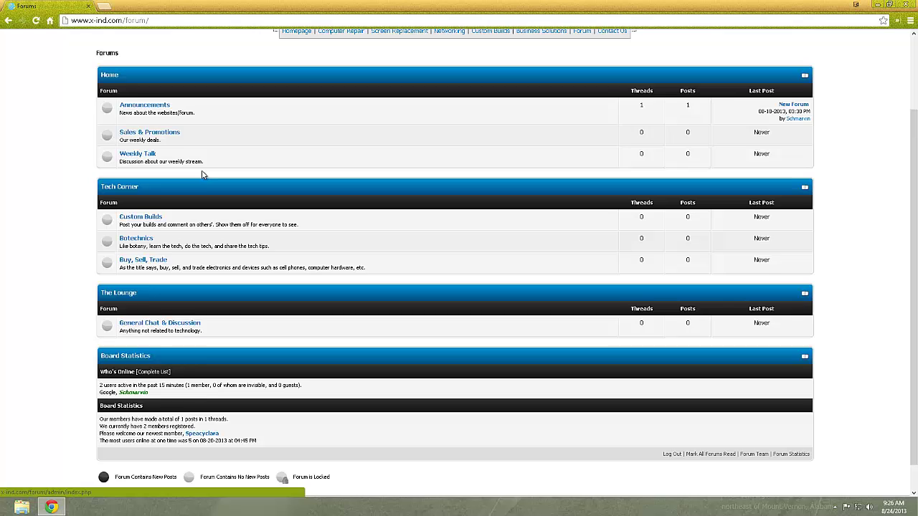
{"action": "scroll", "coordinate": [203, 175], "scroll_direction": "down", "scroll_amount": 1}
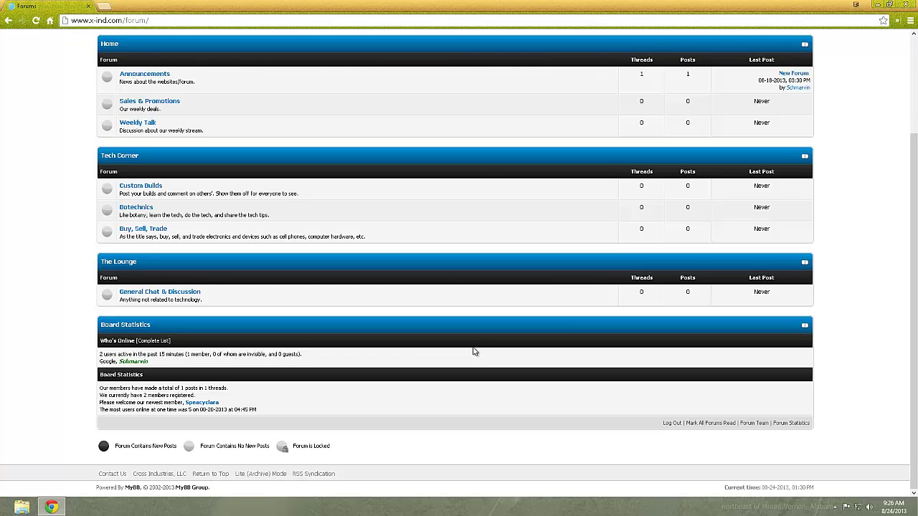
{"action": "scroll", "coordinate": [460, 351], "scroll_direction": "up", "scroll_amount": 3}
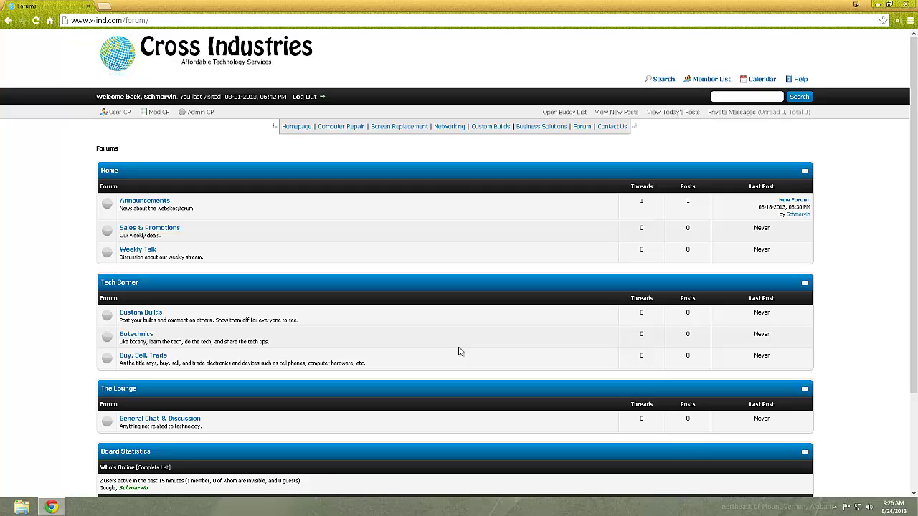
Step: Enter the Admin CP and sign in with the autofilled admin credentials
{"action": "left_click", "coordinate": [200, 112]}
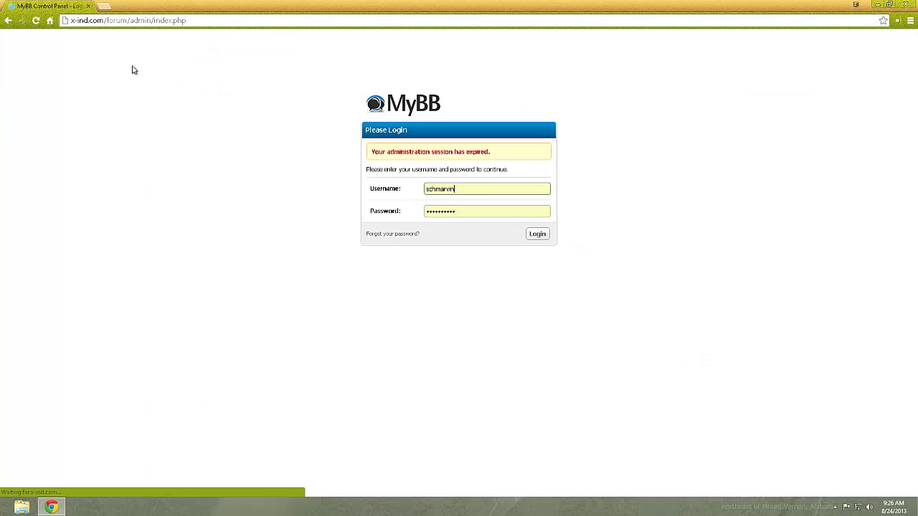
{"action": "key", "text": "Return"}
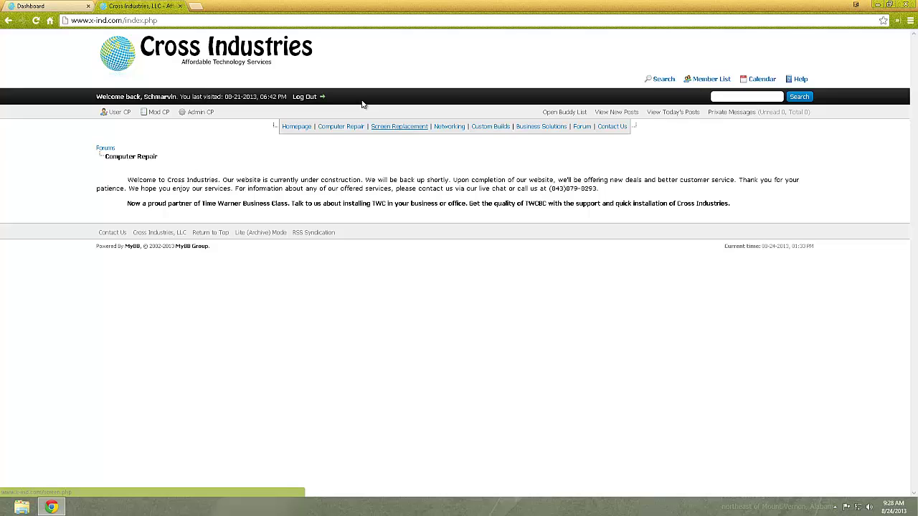
Step: From the admin Dashboard, go to Templates and look at the Global Templates set
{"action": "left_click", "coordinate": [30, 5]}
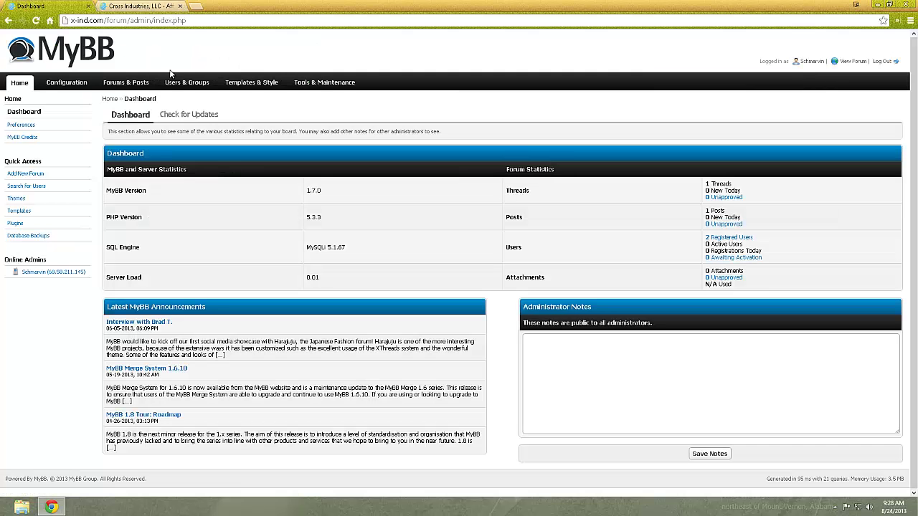
{"action": "left_click", "coordinate": [31, 216]}
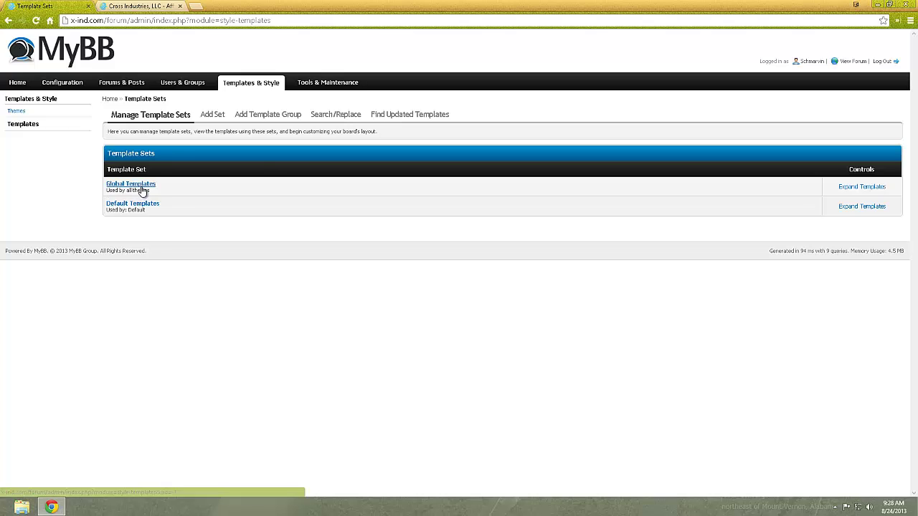
{"action": "left_click", "coordinate": [140, 185]}
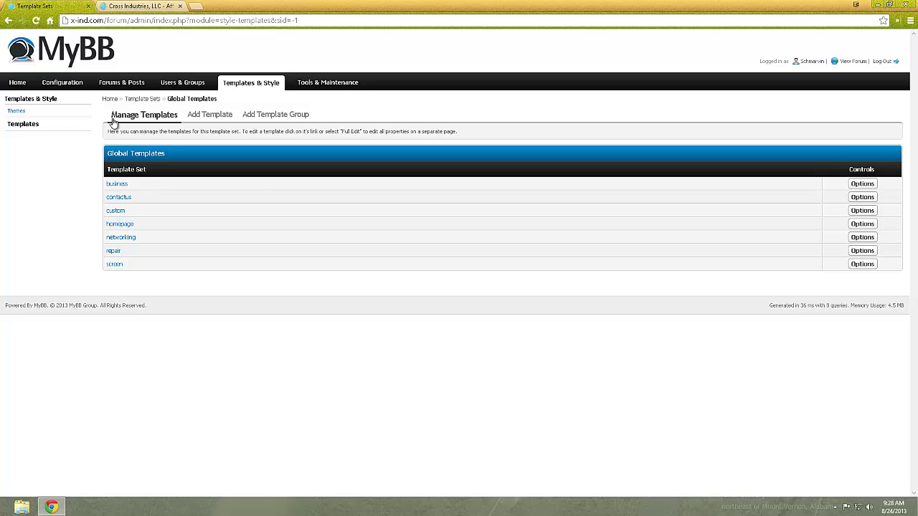
{"action": "key", "text": "alt+Left"}
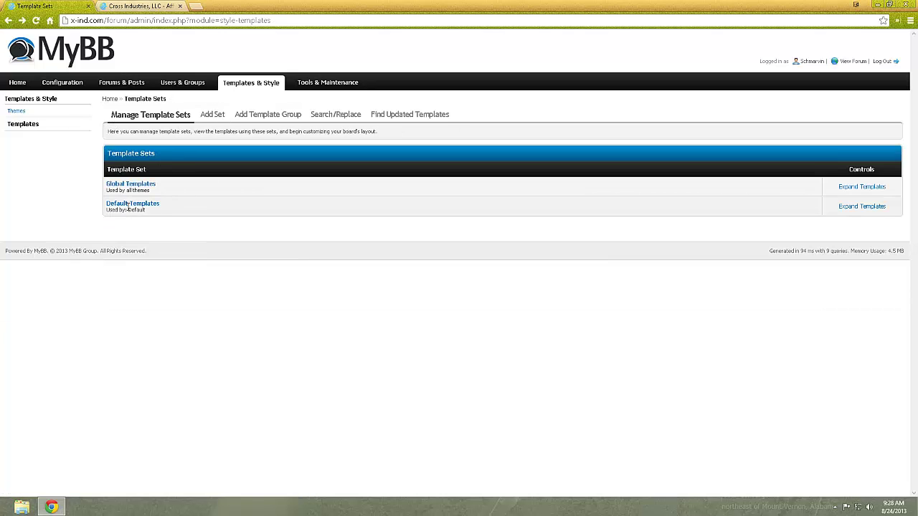
Step: Open the Default Templates header template and scroll through its navigation link code
{"action": "left_click", "coordinate": [131, 204]}
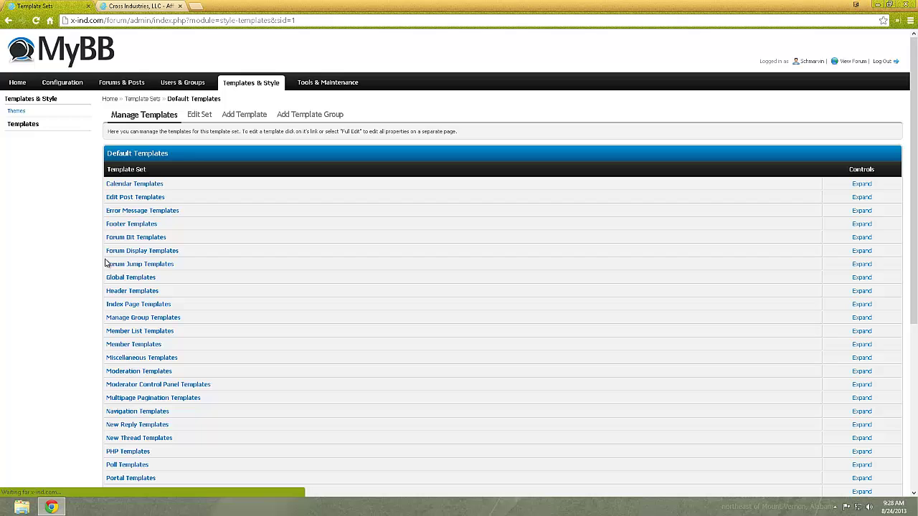
{"action": "left_click", "coordinate": [152, 291]}
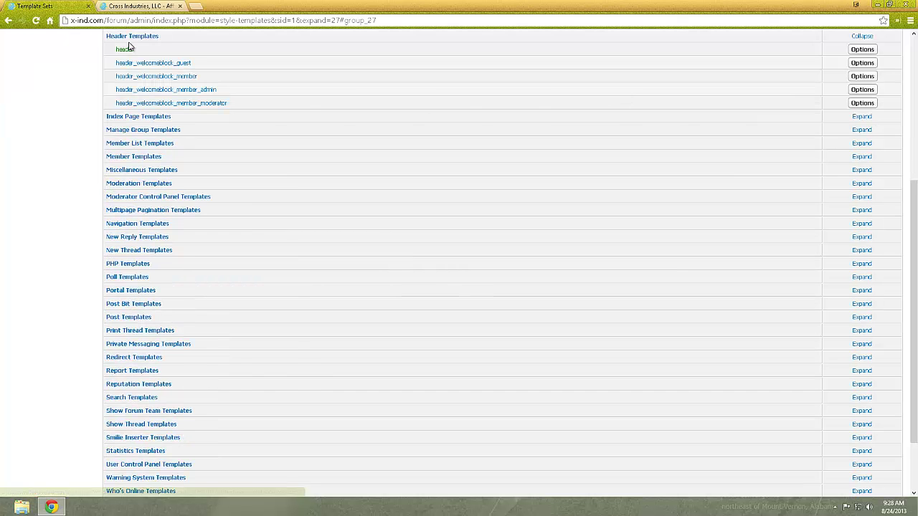
{"action": "left_click", "coordinate": [125, 49]}
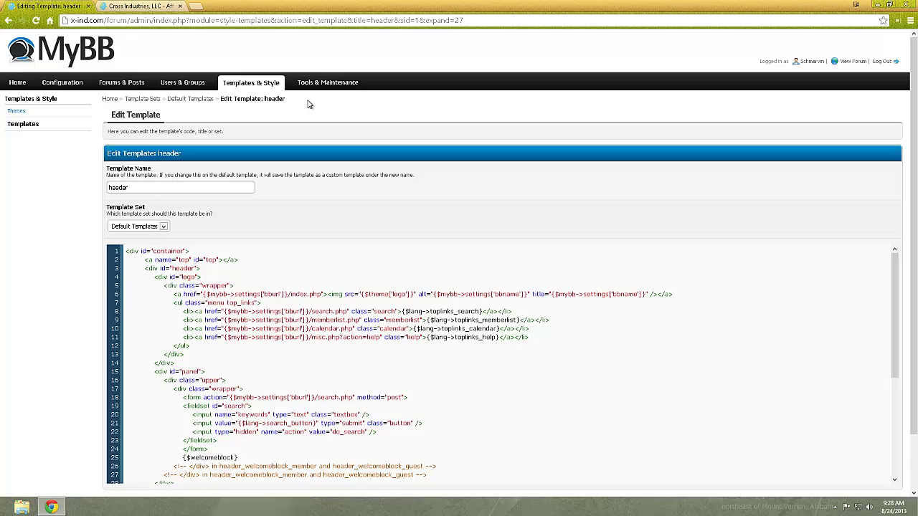
{"action": "scroll", "coordinate": [308, 104], "scroll_direction": "down", "scroll_amount": 2}
{"action": "scroll", "coordinate": [344, 251], "scroll_direction": "down", "scroll_amount": 3}
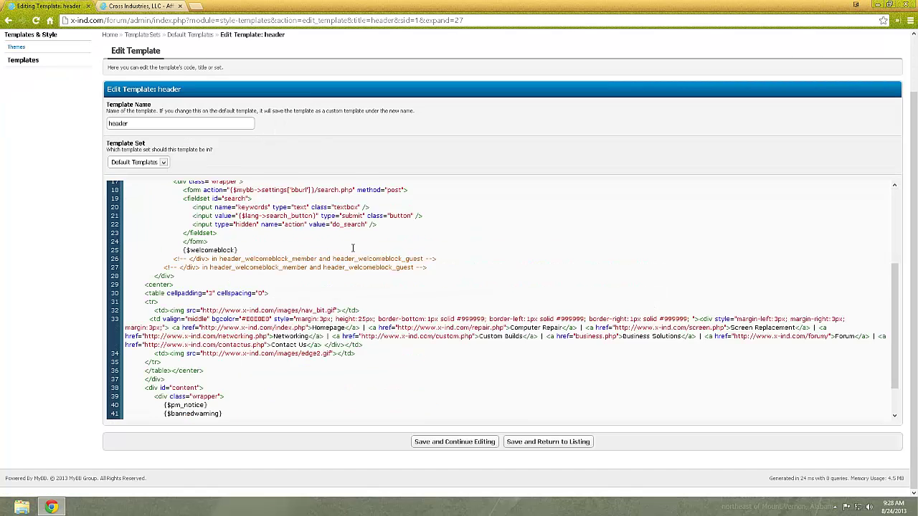
{"action": "scroll", "coordinate": [276, 278], "scroll_direction": "up", "scroll_amount": 5}
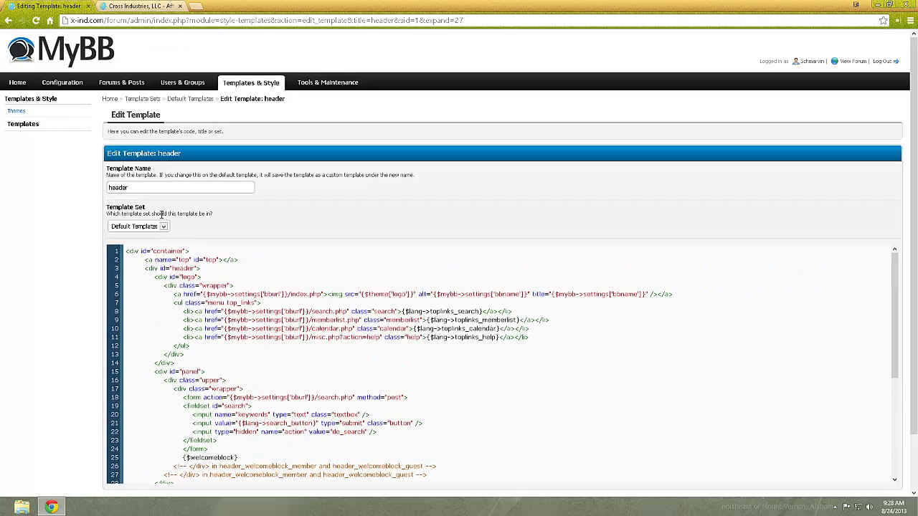
Step: Open the Global Templates homepage template and highlight its {$headerinclude} placeholder on line 4
{"action": "left_click", "coordinate": [141, 99]}
{"action": "left_click", "coordinate": [145, 188]}
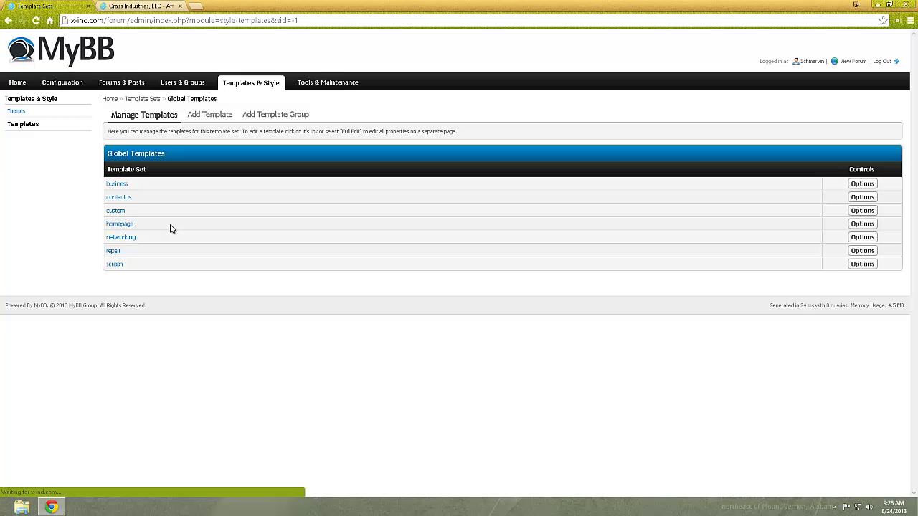
{"action": "left_click", "coordinate": [121, 225]}
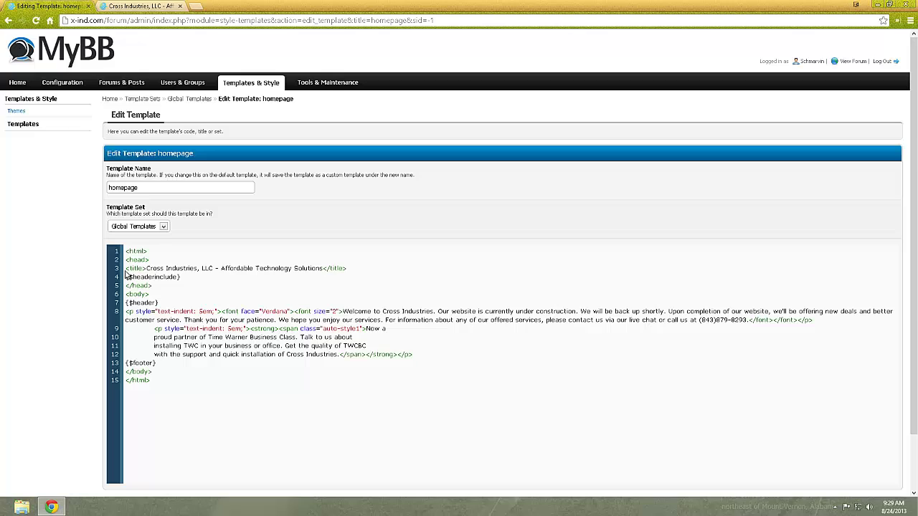
{"action": "left_click_drag", "start_coordinate": [173, 277], "coordinate": [126, 276]}
{"action": "left_click", "coordinate": [150, 276]}
{"action": "double_click", "coordinate": [151, 277]}
Step: Clear the headerinclude highlight in the homepage template editor
{"action": "left_click", "coordinate": [145, 303]}
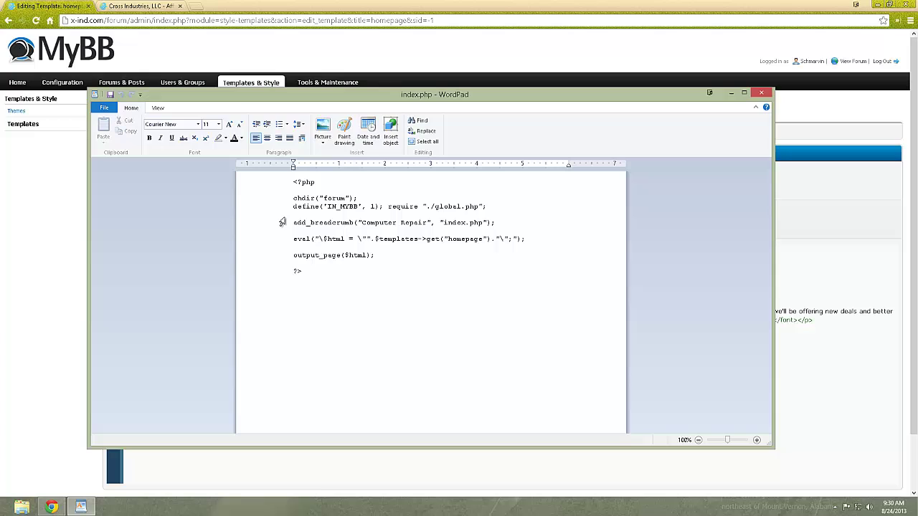
Step: Highlight the chdir, add_breadcrumb, define and output_page lines of index.php in WordPad
{"action": "left_click", "coordinate": [346, 198]}
{"action": "left_click", "coordinate": [288, 195]}
{"action": "left_click", "coordinate": [335, 198]}
{"action": "left_click_drag", "start_coordinate": [293, 198], "coordinate": [495, 228]}
{"action": "left_click", "coordinate": [396, 230]}
{"action": "left_click_drag", "start_coordinate": [395, 259], "coordinate": [272, 213]}
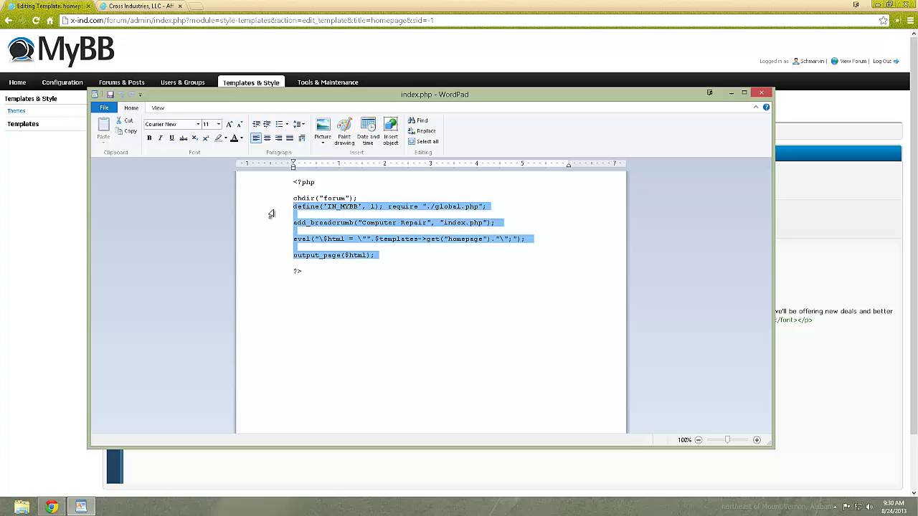
{"action": "left_click", "coordinate": [334, 209]}
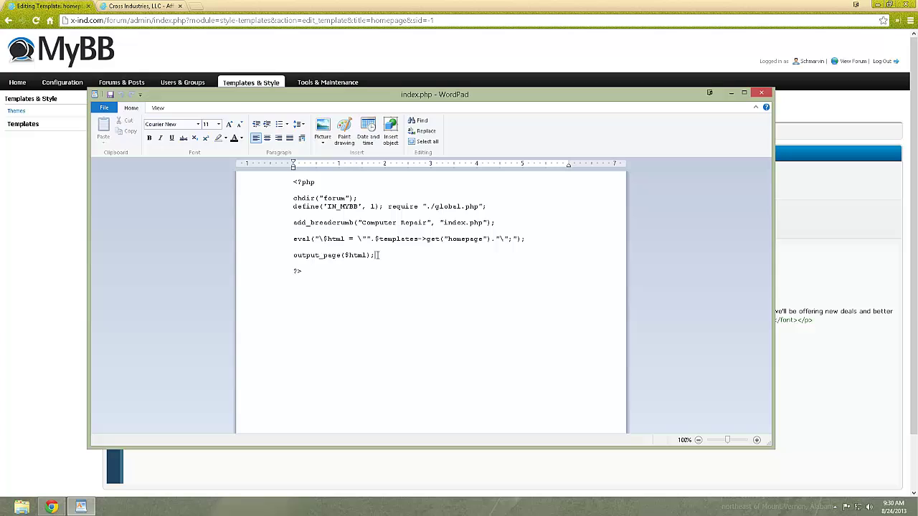
{"action": "left_click", "coordinate": [373, 254]}
Step: Check the Forums / Computer Repair breadcrumb on the live site, then bring WordPad's index.php forward
{"action": "left_click", "coordinate": [65, 227]}
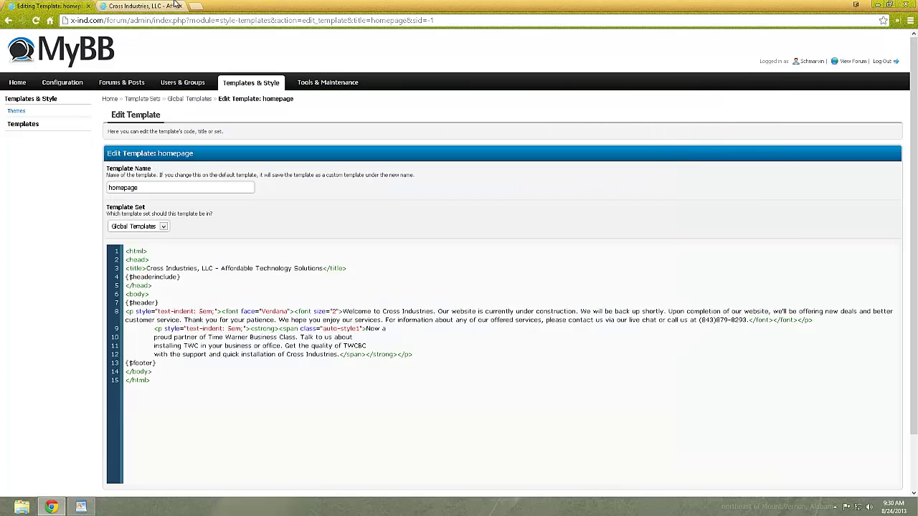
{"action": "left_click", "coordinate": [175, 5]}
{"action": "left_click_drag", "start_coordinate": [167, 156], "coordinate": [90, 142]}
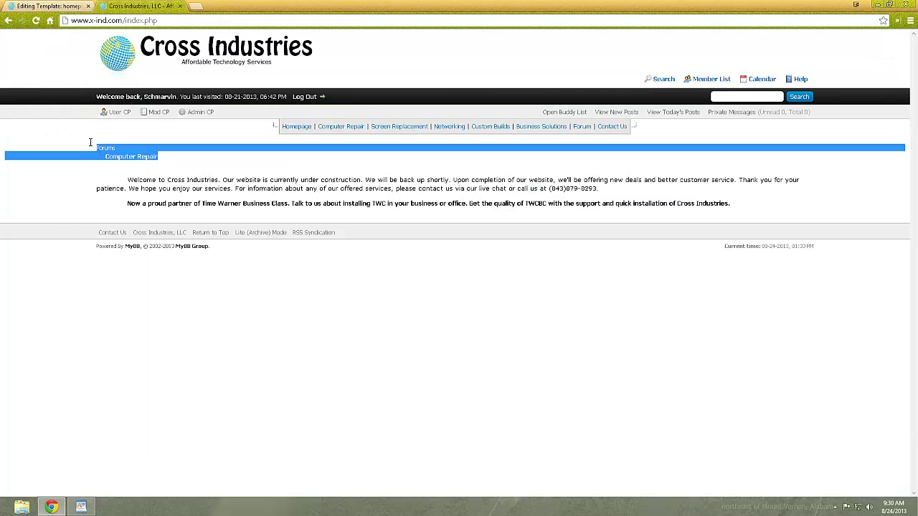
{"action": "left_click", "coordinate": [175, 176]}
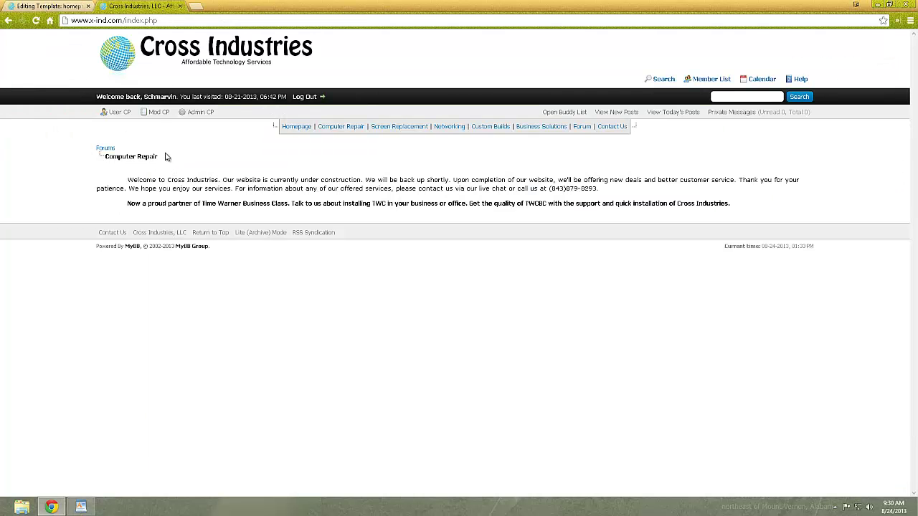
{"action": "left_click", "coordinate": [112, 164]}
{"action": "left_click", "coordinate": [75, 507]}
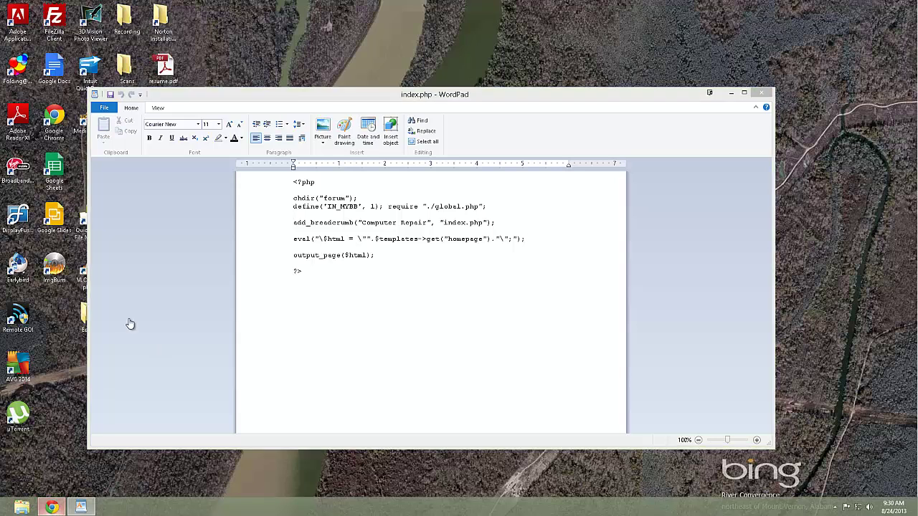
Step: Switch between the MyBB template editor and index.php, then close WordPad
{"action": "left_click", "coordinate": [51, 507]}
{"action": "left_click", "coordinate": [66, 5]}
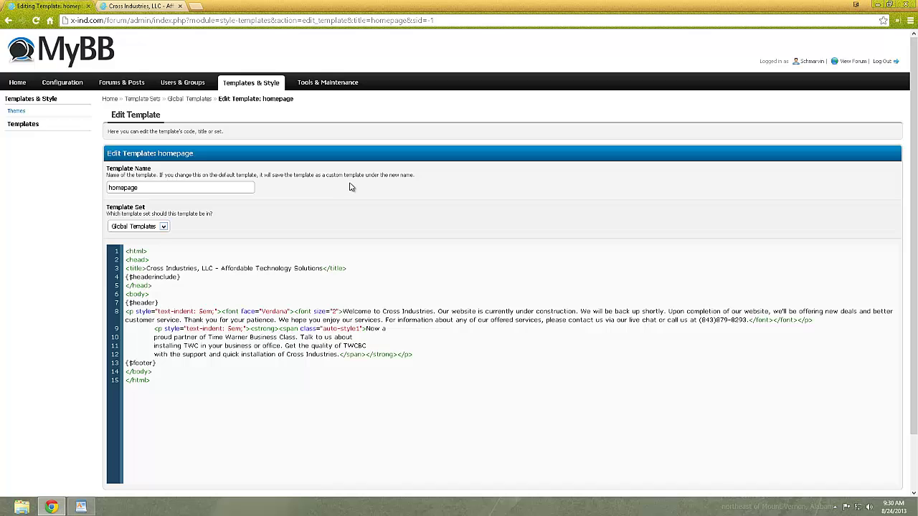
{"action": "left_click", "coordinate": [80, 506]}
{"action": "left_click", "coordinate": [26, 260]}
{"action": "mouse_move", "coordinate": [81, 507]}
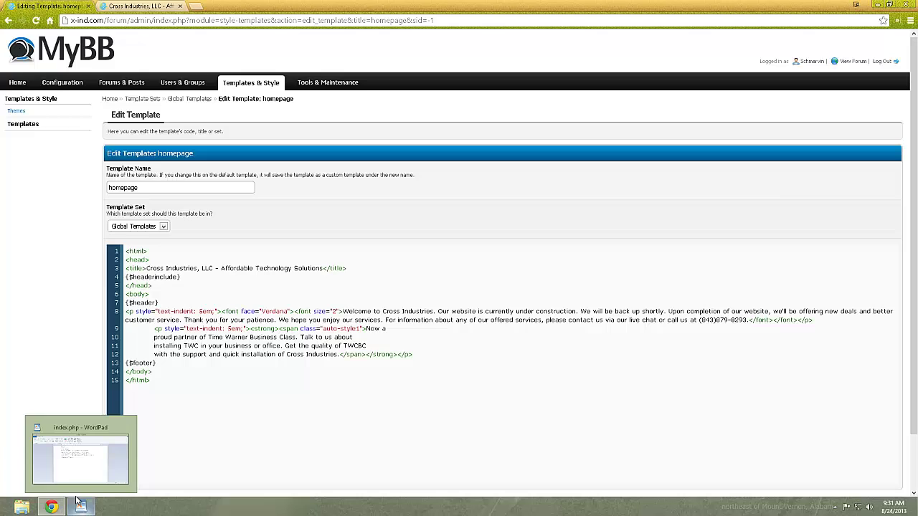
{"action": "left_click", "coordinate": [100, 468]}
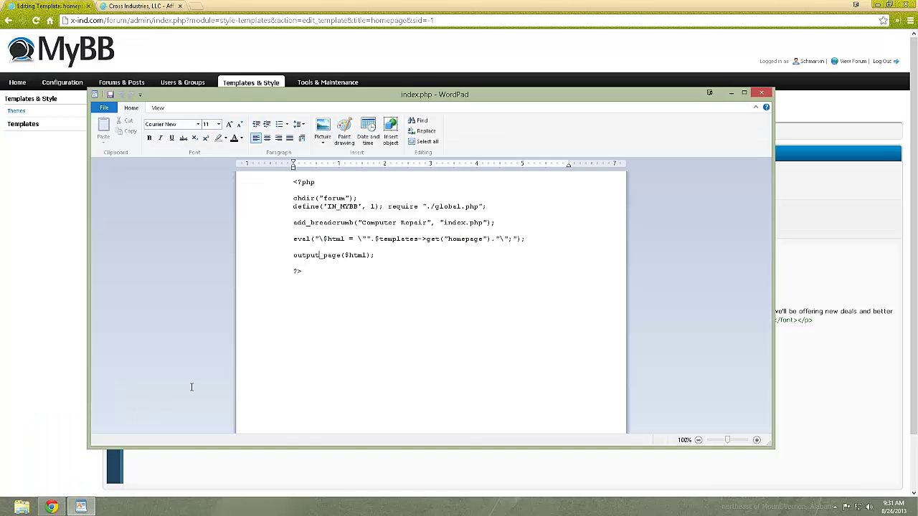
{"action": "left_click", "coordinate": [769, 93]}
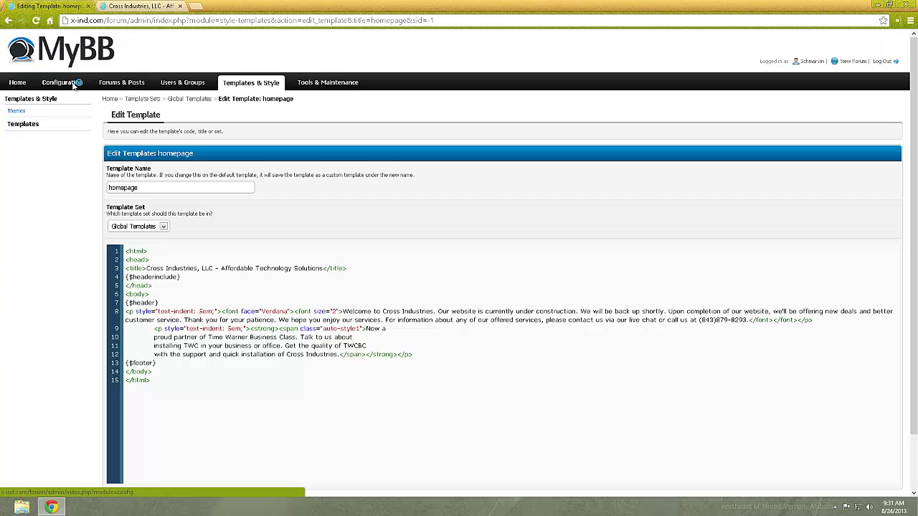
Step: Review the Server and Optimization Options settings under Configuration, then return to Board Settings
{"action": "left_click", "coordinate": [78, 82]}
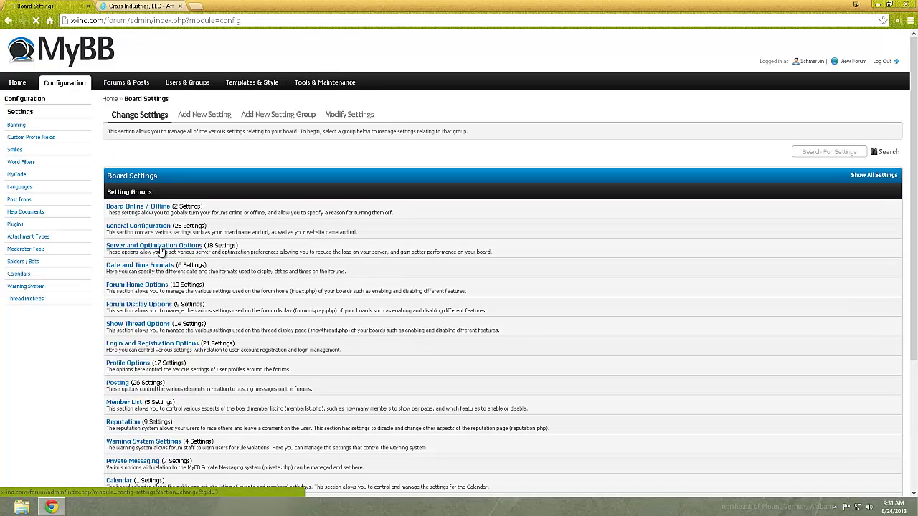
{"action": "left_click", "coordinate": [162, 246]}
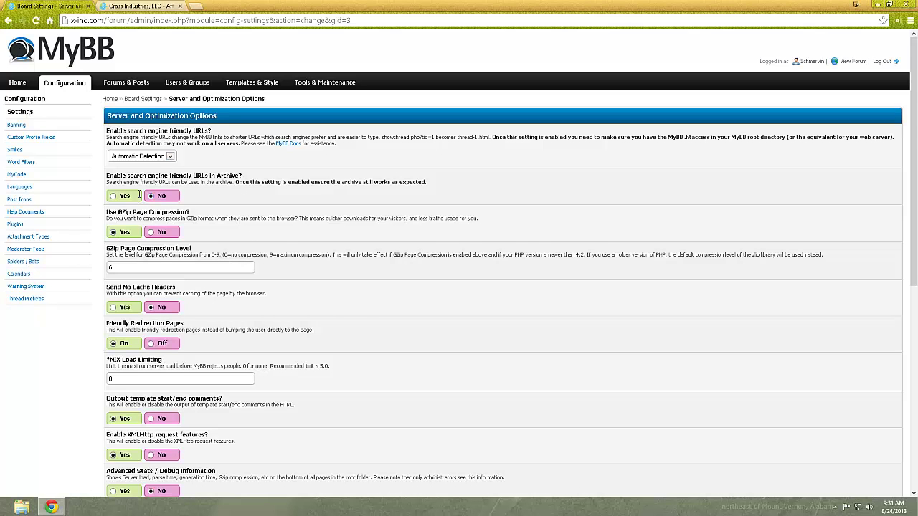
{"action": "scroll", "coordinate": [265, 210], "scroll_direction": "down", "scroll_amount": 3}
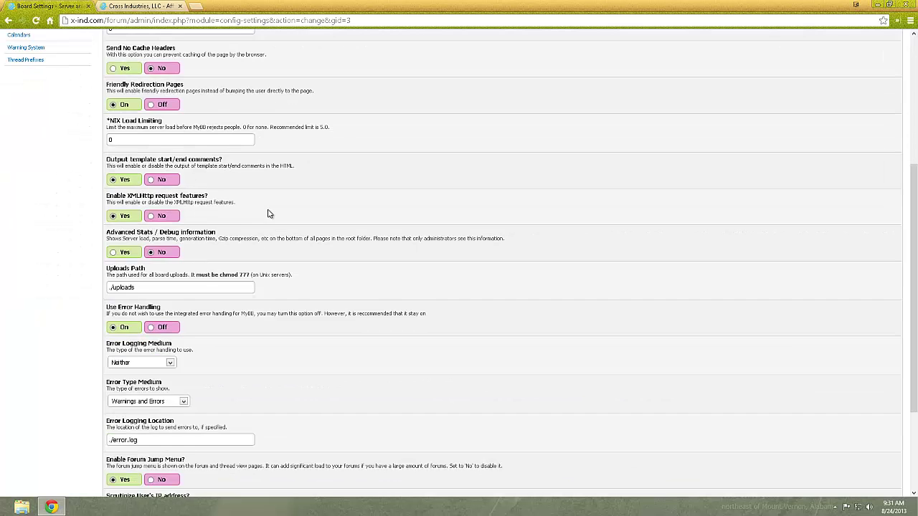
{"action": "scroll", "coordinate": [269, 214], "scroll_direction": "down", "scroll_amount": 3}
{"action": "key", "text": "alt+Left"}
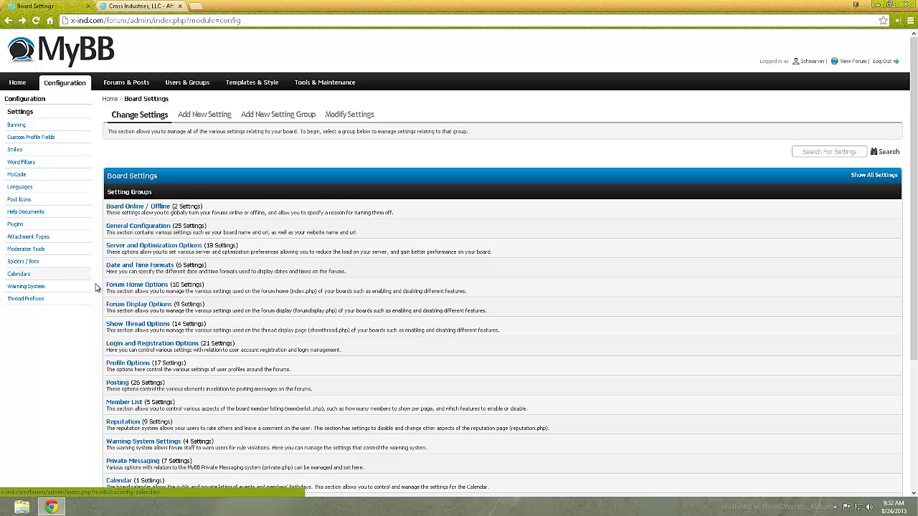
Step: Visit the admin dashboard, then the template sets page, and return to the dashboard
{"action": "scroll", "coordinate": [97, 286], "scroll_direction": "down", "scroll_amount": 3}
{"action": "scroll", "coordinate": [55, 346], "scroll_direction": "up", "scroll_amount": 3}
{"action": "left_click", "coordinate": [14, 83]}
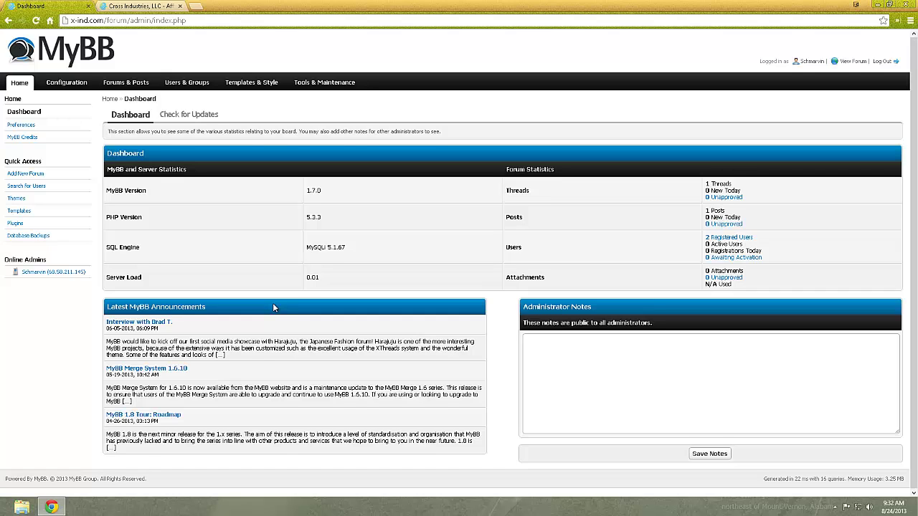
{"action": "left_click", "coordinate": [14, 210]}
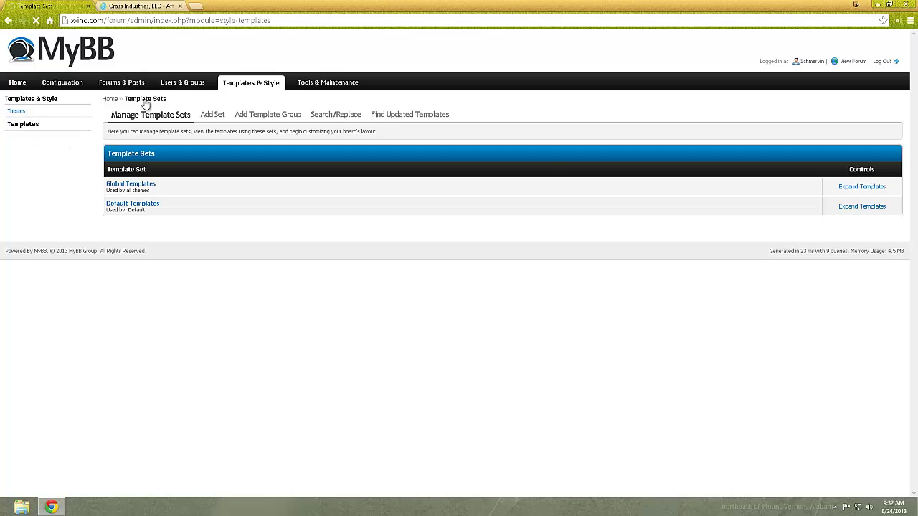
{"action": "left_click", "coordinate": [109, 99]}
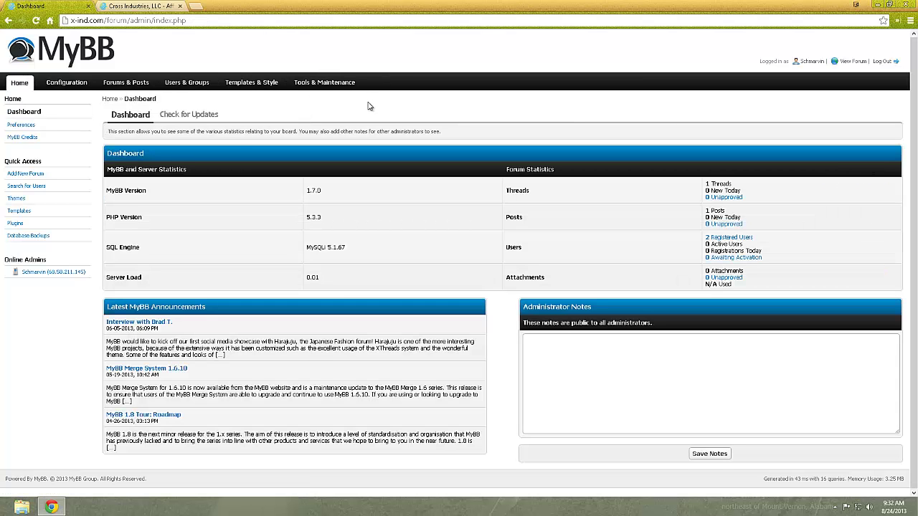
Step: Open the Computer Repair page on the live Cross Industries site, showing its $29.95 cost
{"action": "left_click", "coordinate": [122, 7]}
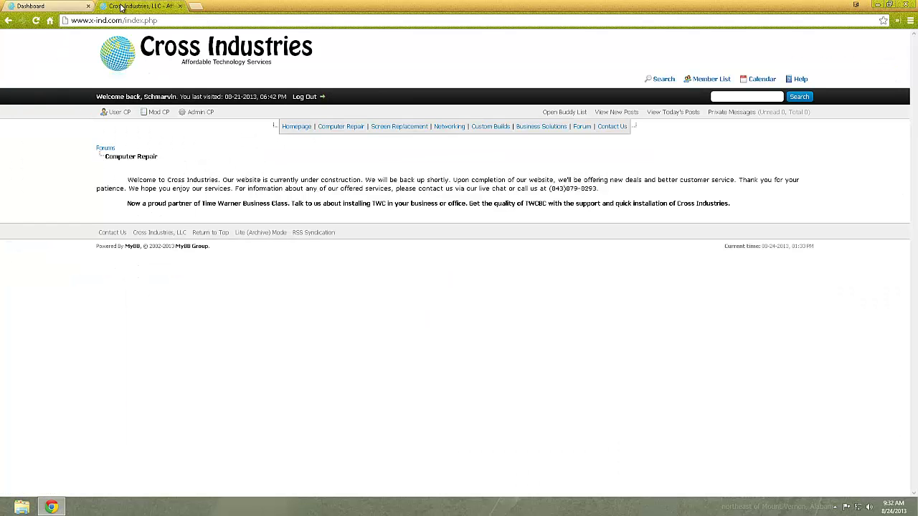
{"action": "left_click", "coordinate": [66, 6]}
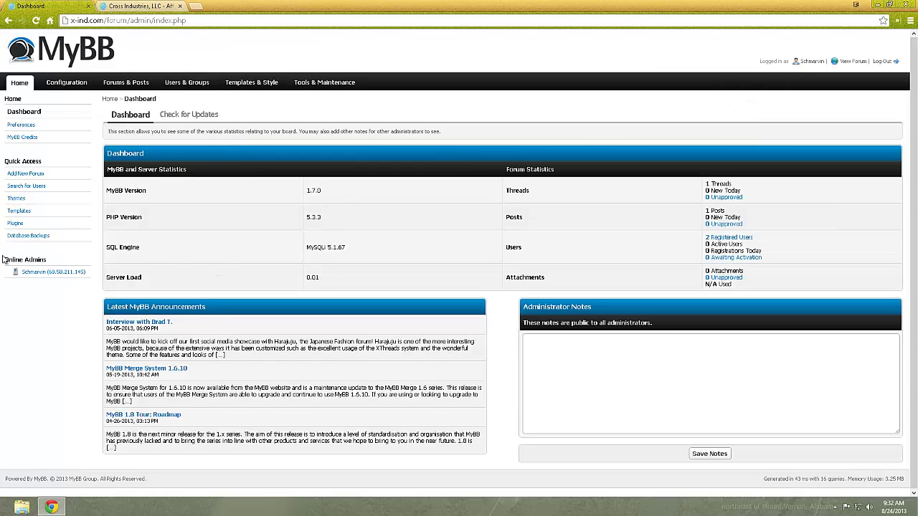
{"action": "left_click", "coordinate": [125, 6]}
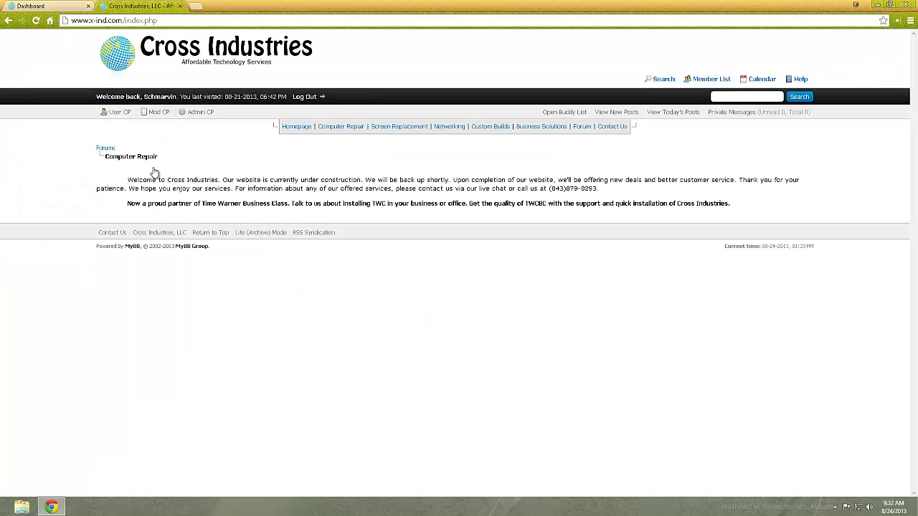
{"action": "left_click", "coordinate": [352, 135]}
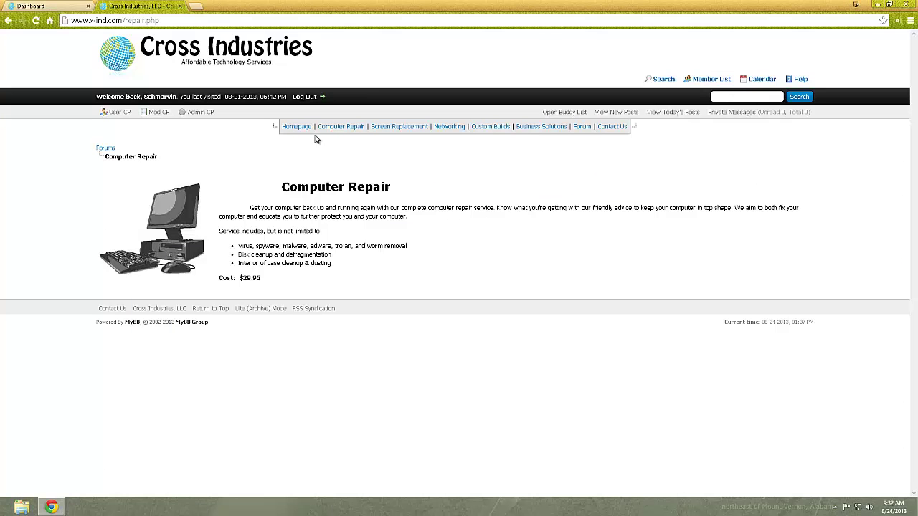